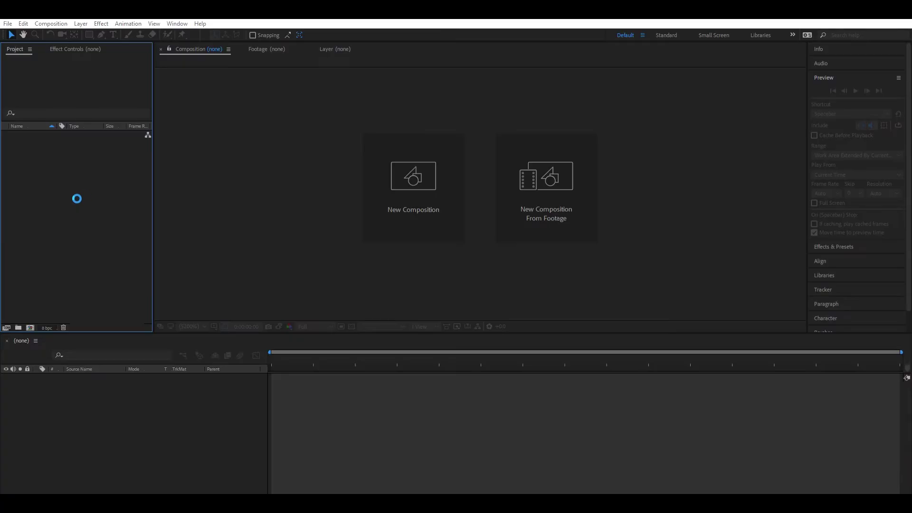
Create a new composition from the 10.MOV hand clip
left_click_drag(109, 370, 108, 374)
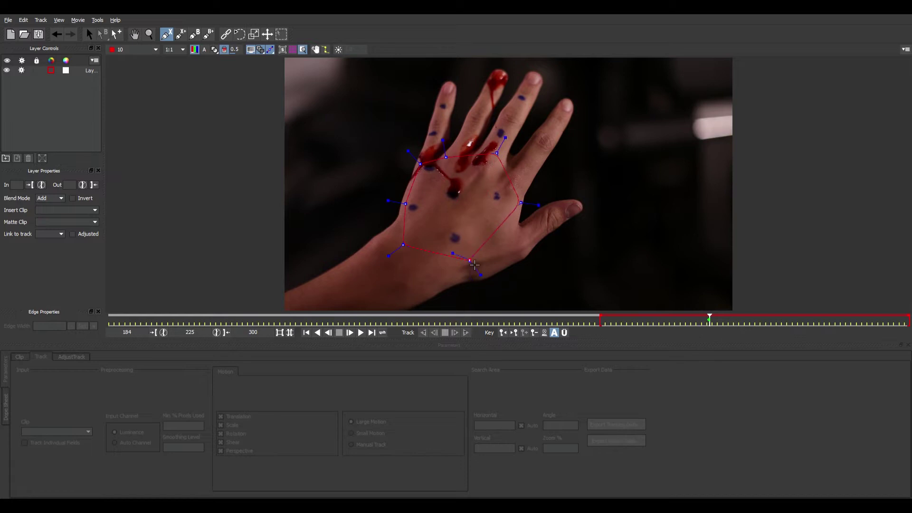
Track the hand spline forward through the whole clip in Mocha
left_click(466, 333)
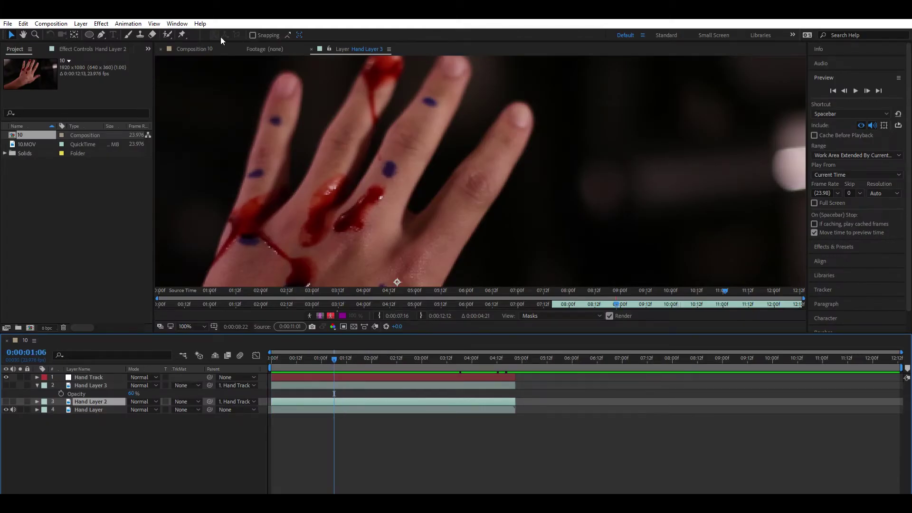
Show the 60% Hand Layer 3 overlay and scrub the shot to check the track
left_click(200, 48)
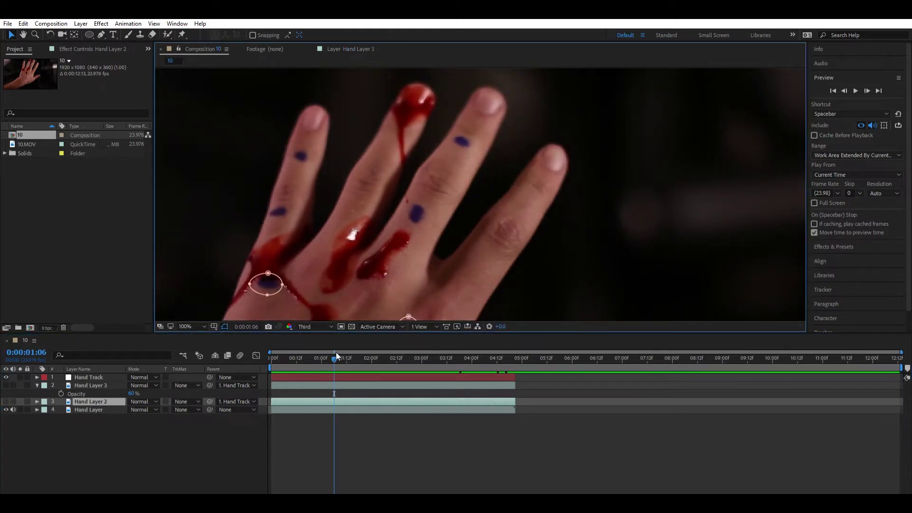
left_click_drag(335, 353, 409, 357)
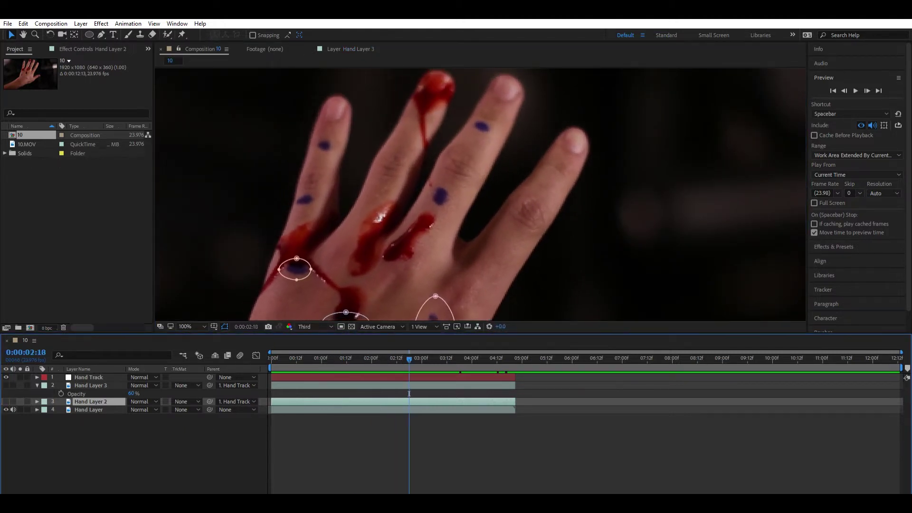
left_click(5, 383)
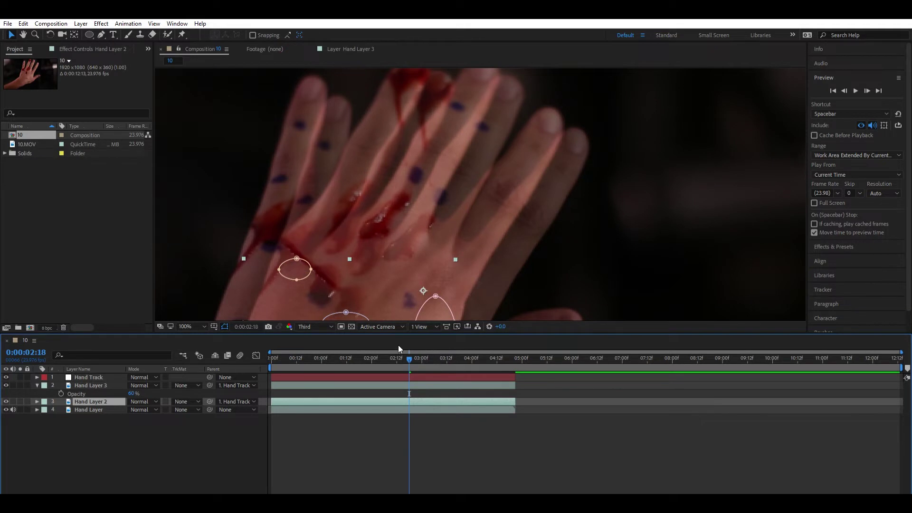
left_click_drag(415, 353, 382, 352)
scroll(458, 161, "up", 2)
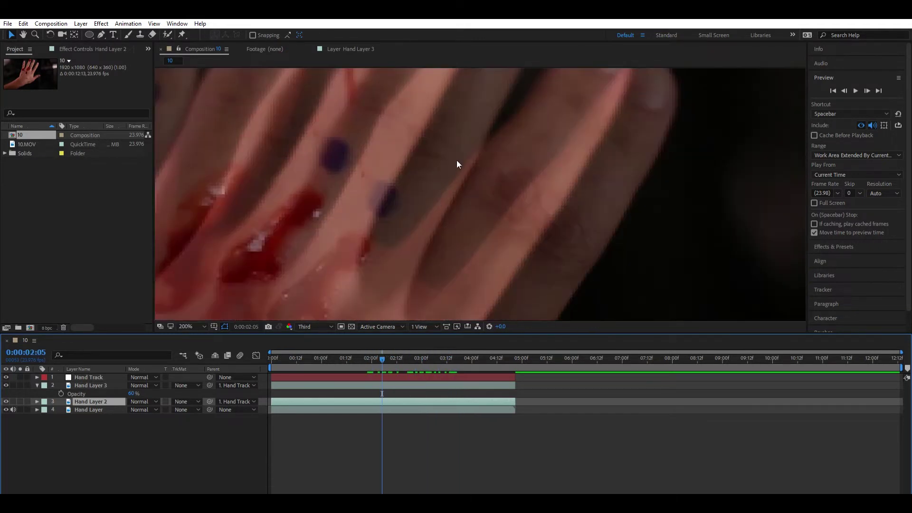
Draw an elliptical mask on Hand Layer 3
left_click(425, 140)
key("q")
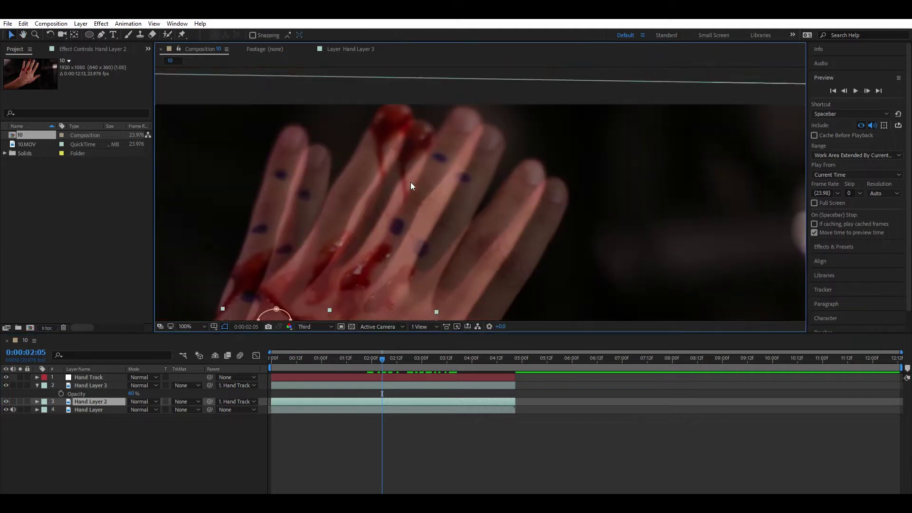
left_click_drag(411, 181, 408, 188)
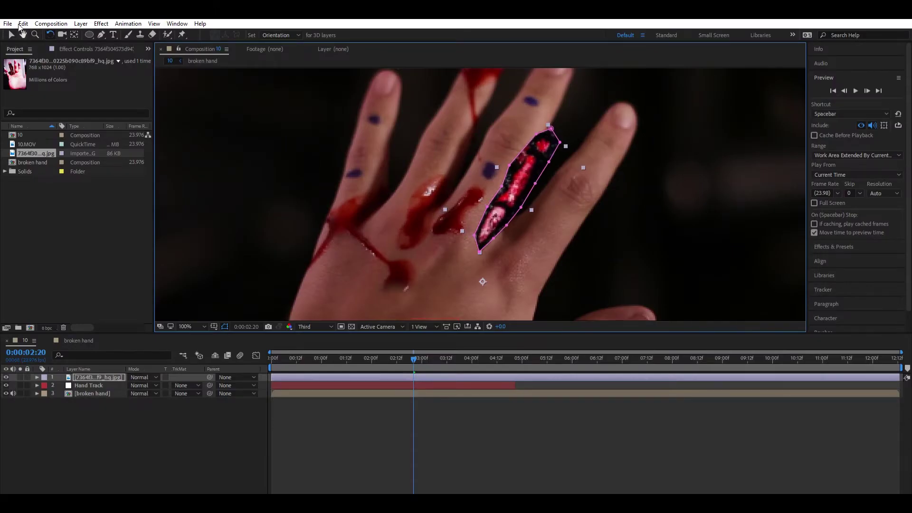
Move the wound image up onto the middle finger, then select the broken hand layer
key("v")
left_click_drag(531, 162, 525, 113)
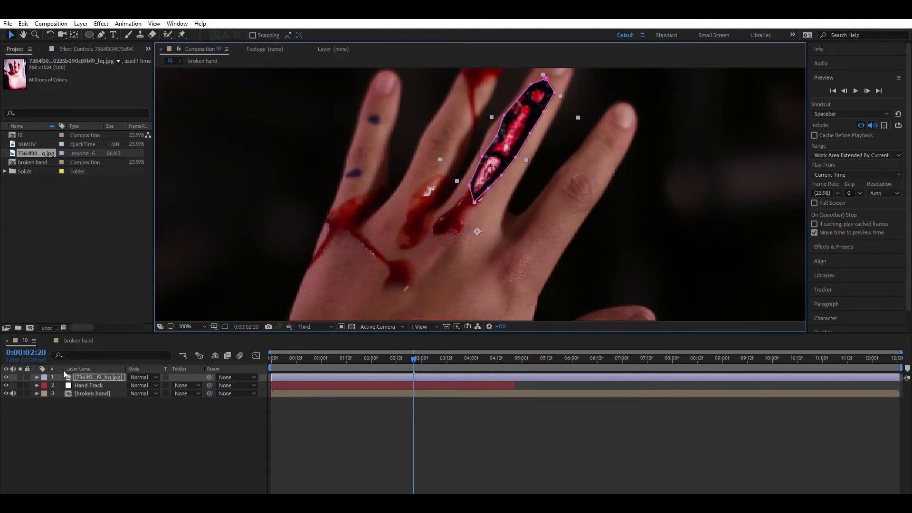
key("ctrl+Down")
key("ctrl+Down")
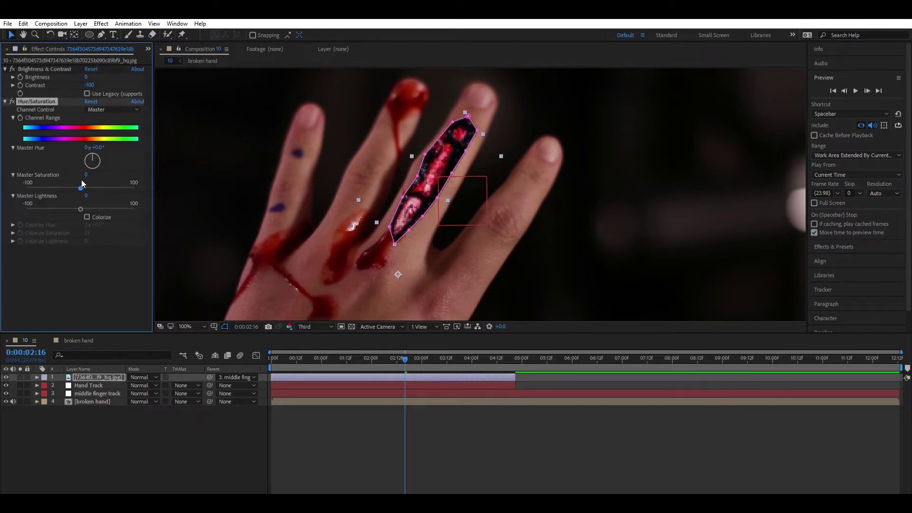
Set the wound's saturation to -42, inner shadow choke to 40%, and mask feather to 6
left_click_drag(61, 182, 58, 183)
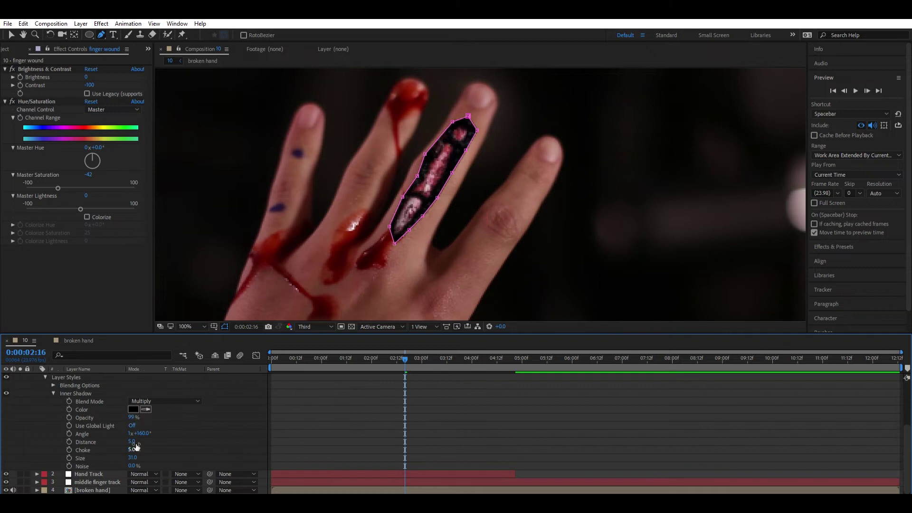
left_click_drag(136, 447, 148, 439)
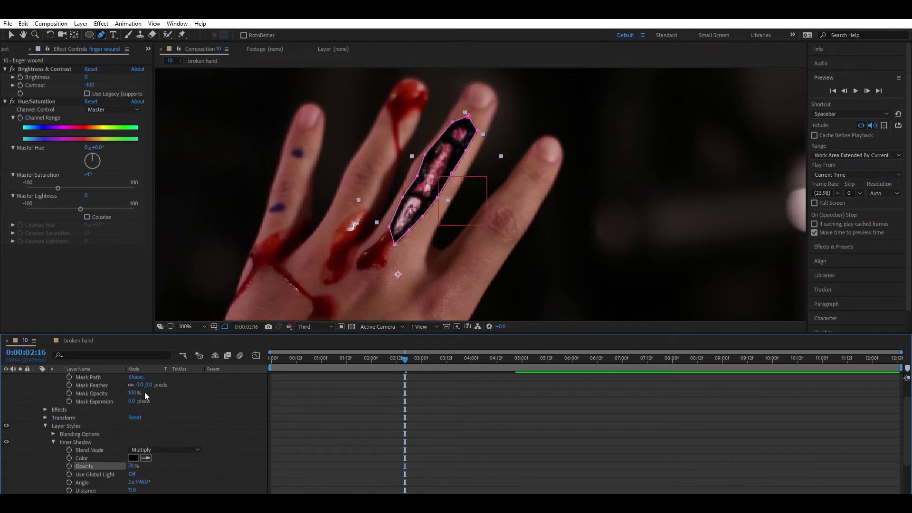
left_click(140, 385)
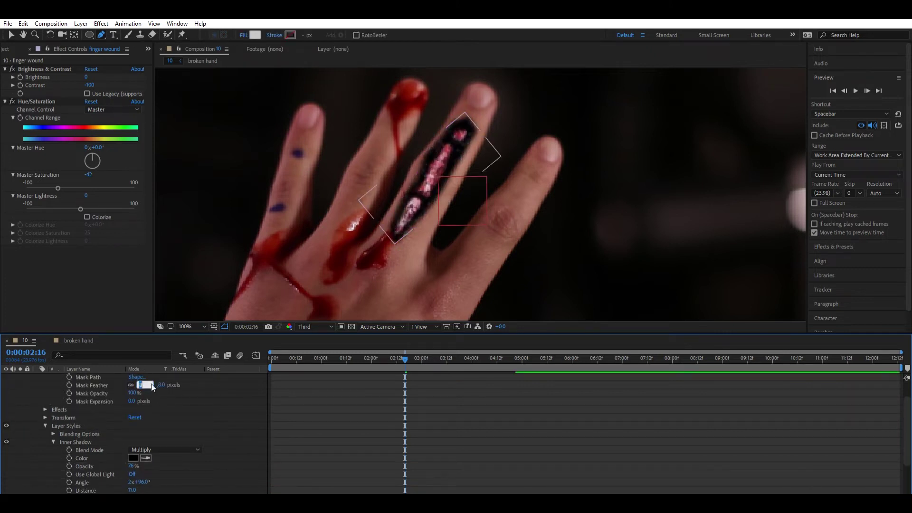
type("6")
key("Return")
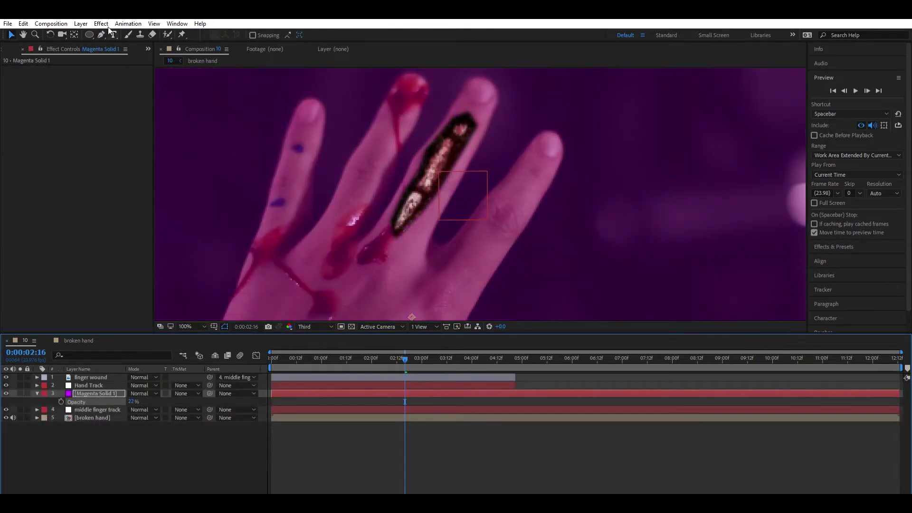
Draw freeform masks on the magenta and red solids around the middle finger wound
left_click(101, 34)
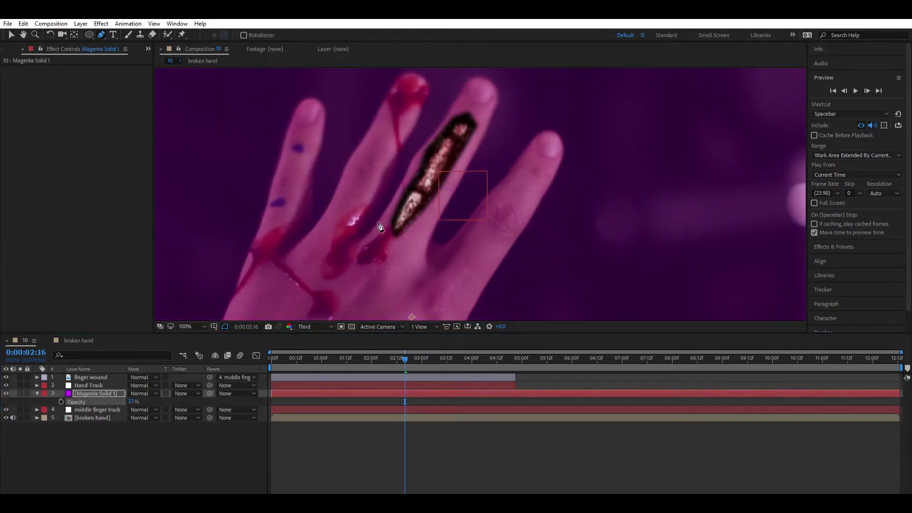
left_click(385, 226)
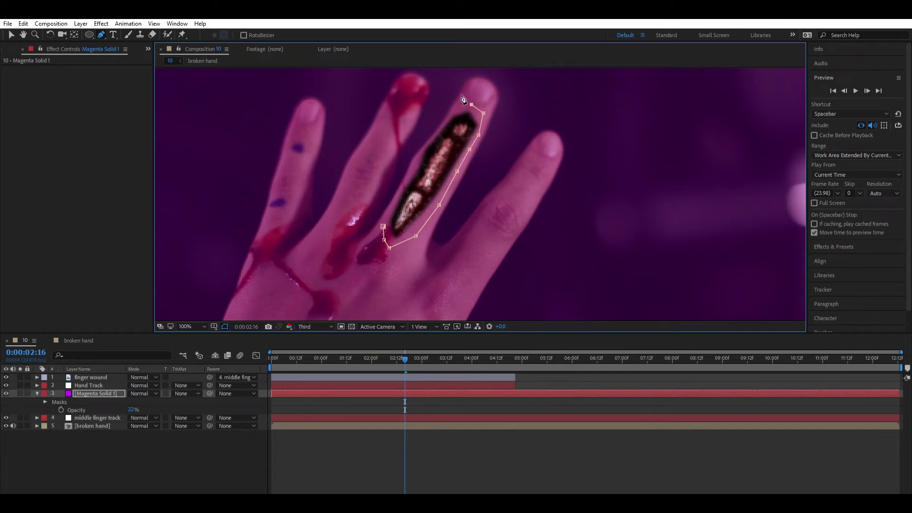
left_click(384, 226)
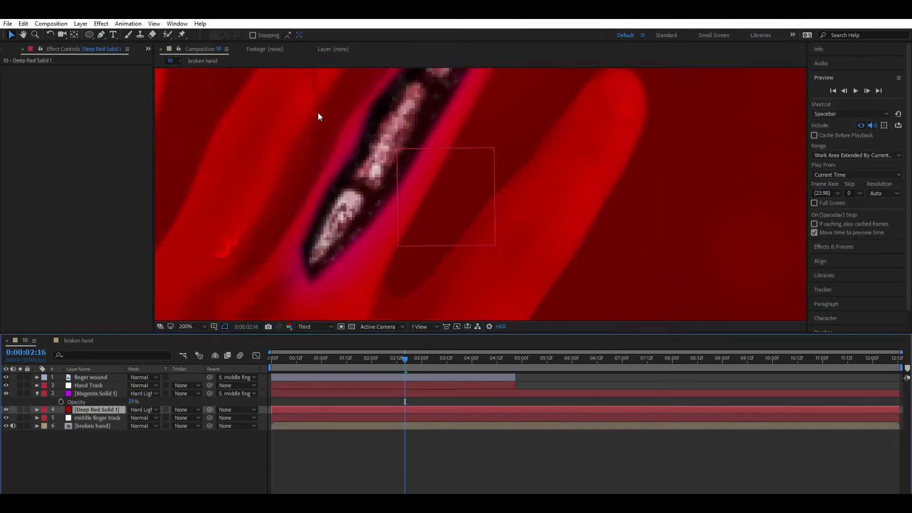
left_click(267, 264)
left_click(429, 167)
scroll(428, 168, "up", 2)
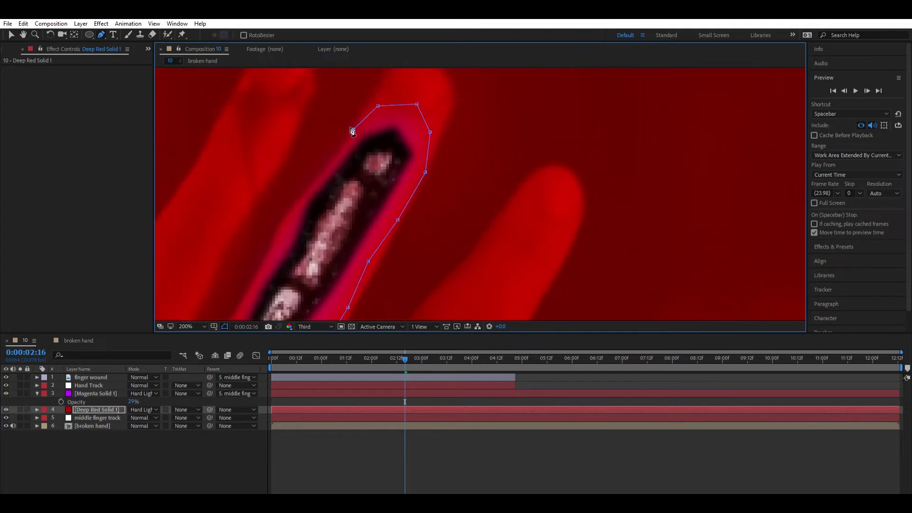
left_click(279, 228)
key("f")
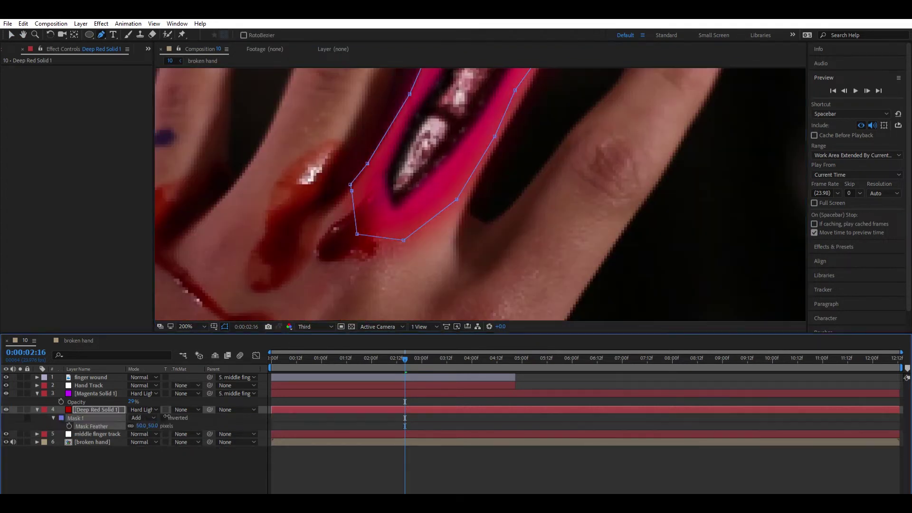
key("shift+slash")
Parent the red solid to the middle finger track, zero magenta opacity, set red to 52%
left_click_drag(210, 410, 95, 434)
left_click(95, 394)
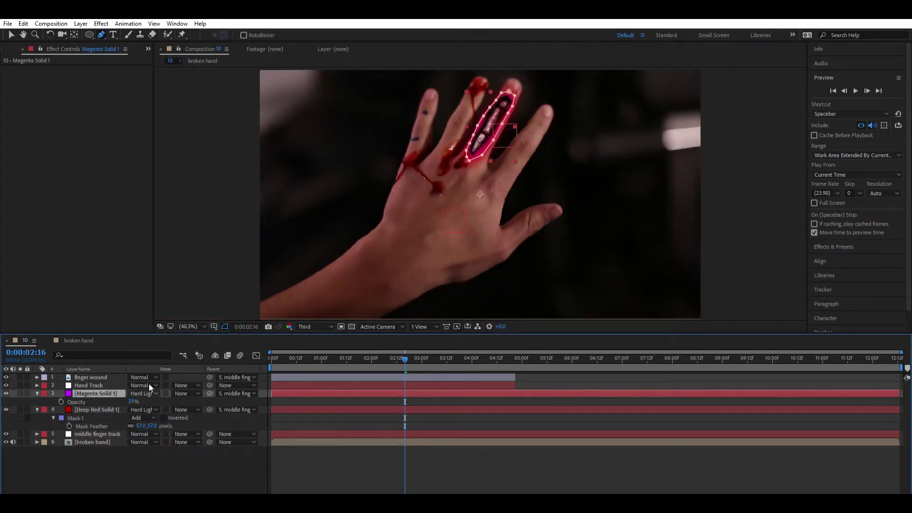
left_click_drag(131, 401, 36, 390)
left_click(97, 409)
key("t")
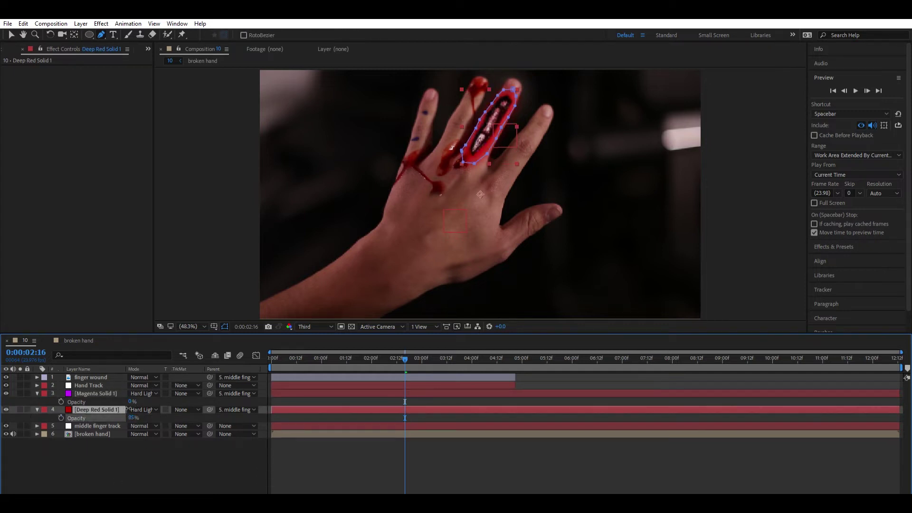
left_click_drag(101, 407, 132, 450)
left_click(132, 450)
Tint the red solid at 100% opacity and the magenta solid at 55% opacity
left_click(97, 410)
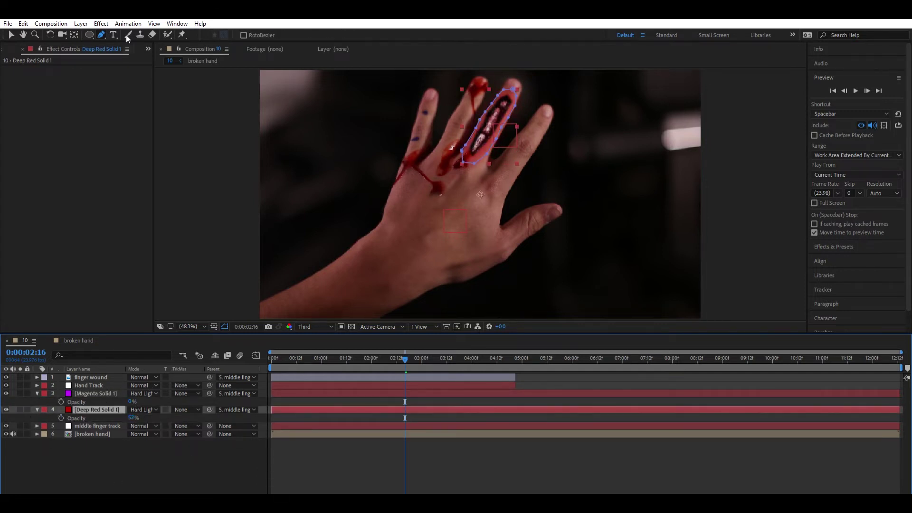
key("ctrl+alt+shift+e")
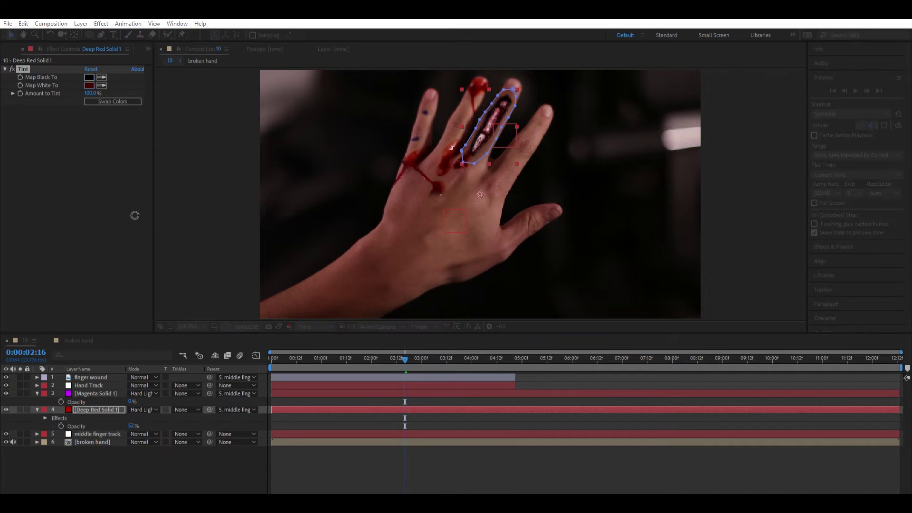
left_click_drag(133, 426, 147, 420)
left_click(147, 421)
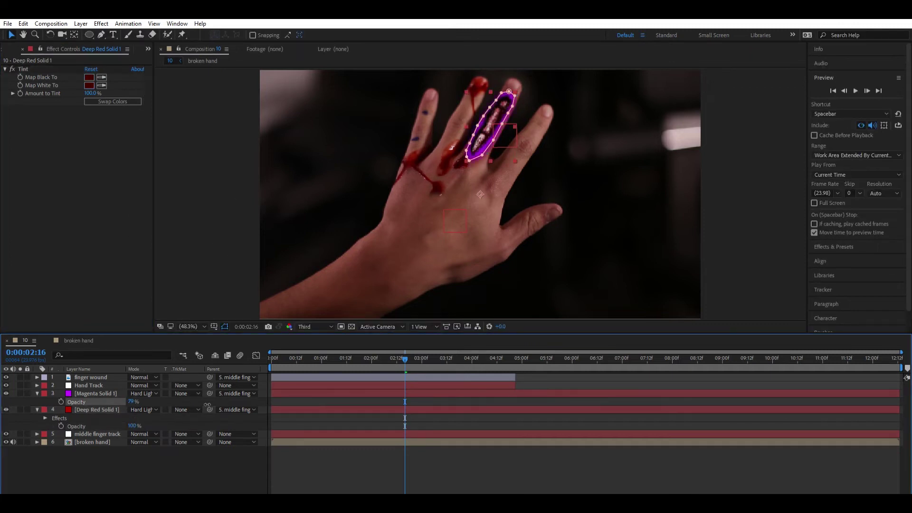
left_click_drag(207, 404, 115, 372)
key("ctrl+alt+shift+e")
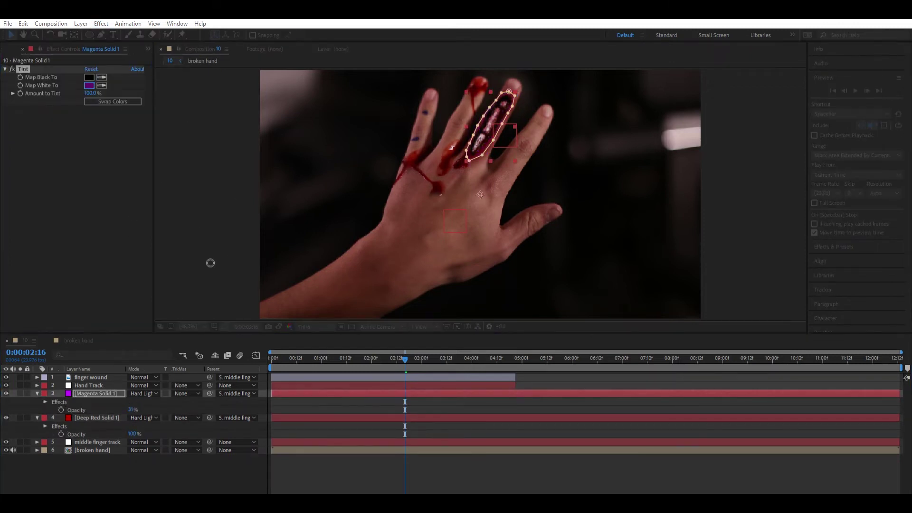
left_click_drag(132, 409, 144, 410)
left_click(282, 438)
At 0:00:02:14, replace the duplicate hand's Puppet effect with Mesh Warp
left_click_drag(405, 359, 401, 359)
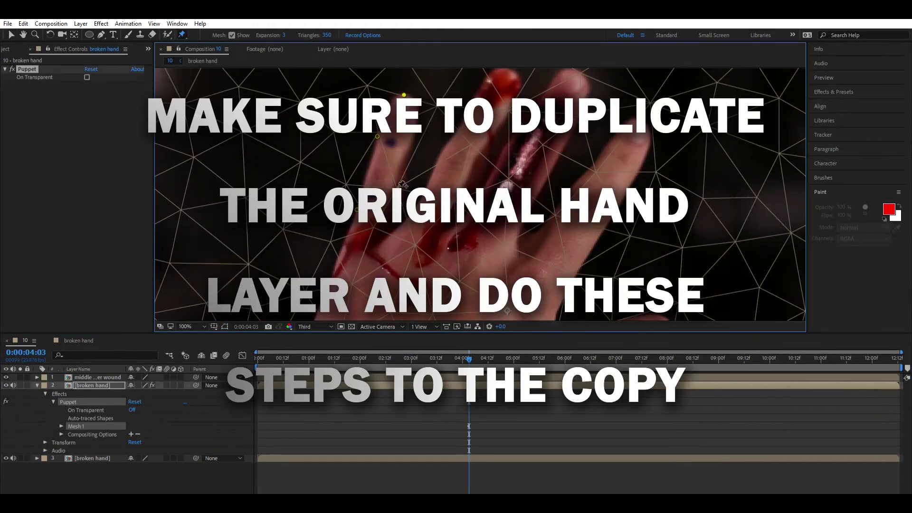
key("Delete")
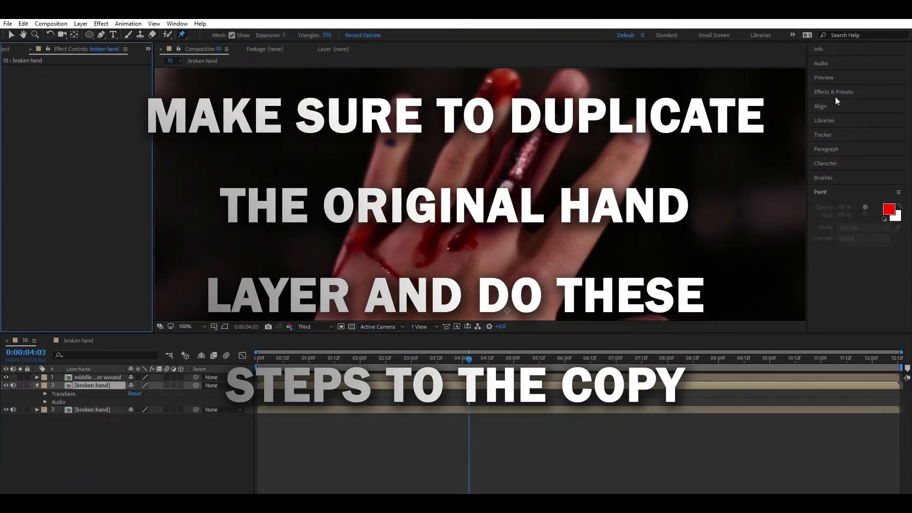
left_click(834, 91)
type("mesh w")
left_click_drag(847, 122, 599, 166)
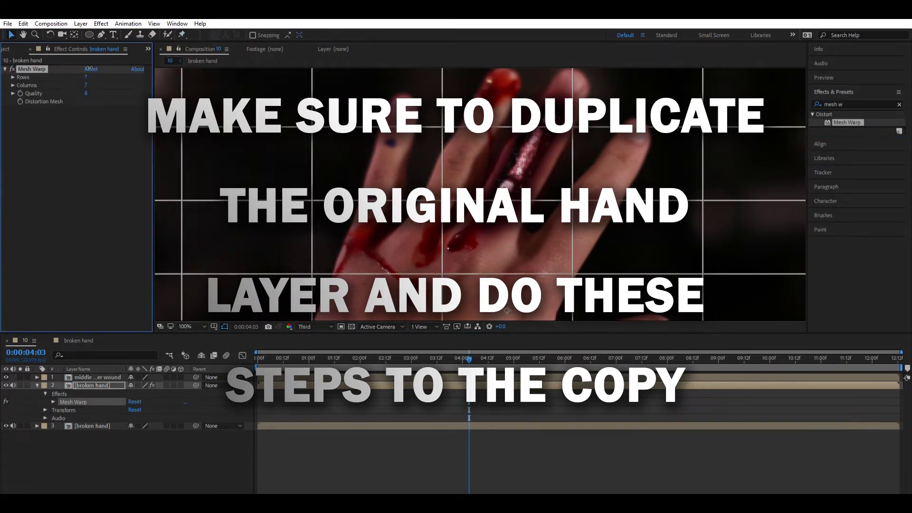
Set the Mesh Warp grid to 31 rows and 31 columns and bend the pinkie out of line
left_click_drag(86, 77, 123, 77)
left_click_drag(86, 85, 124, 85)
left_click(375, 102)
left_click(405, 103, "shift")
left_click(434, 103, "shift")
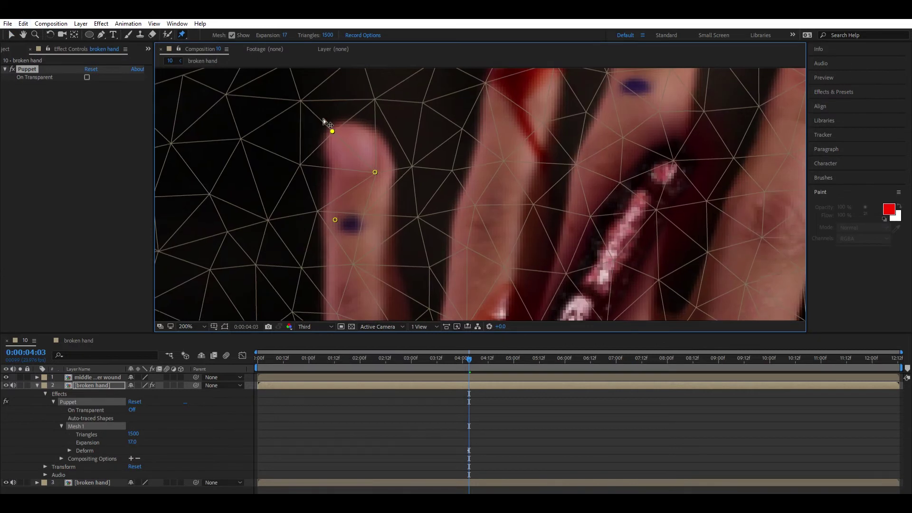
left_click_drag(327, 198, 267, 95)
Lower the warped hand layer's opacity to 69%
key("h")
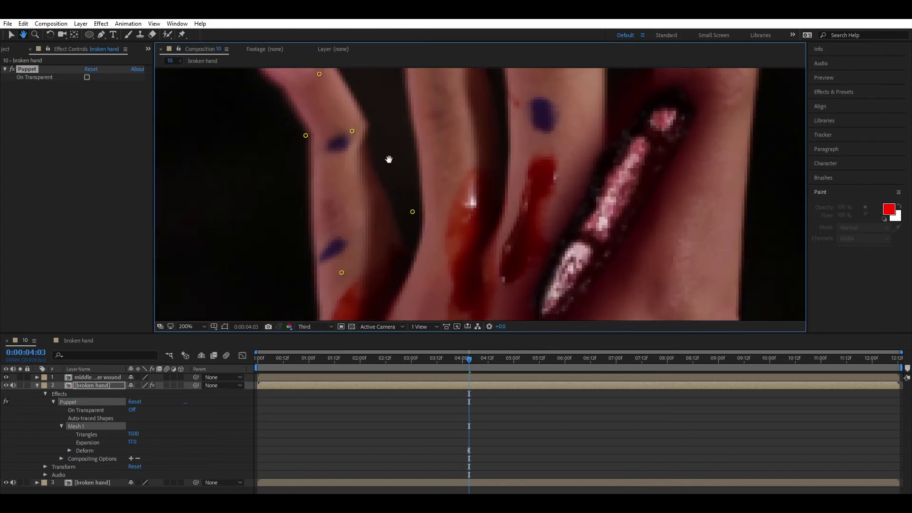
left_click_drag(376, 147, 375, 248)
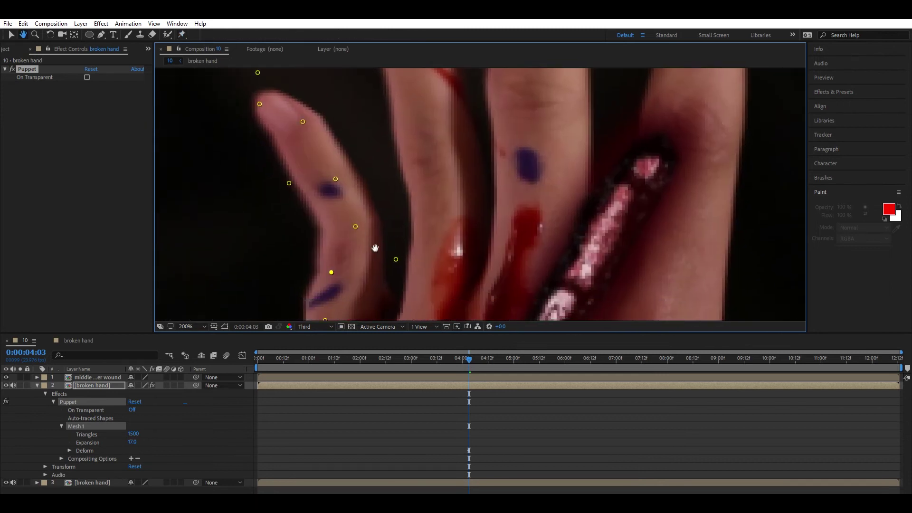
key("v")
key("t")
left_click_drag(131, 394, 116, 394)
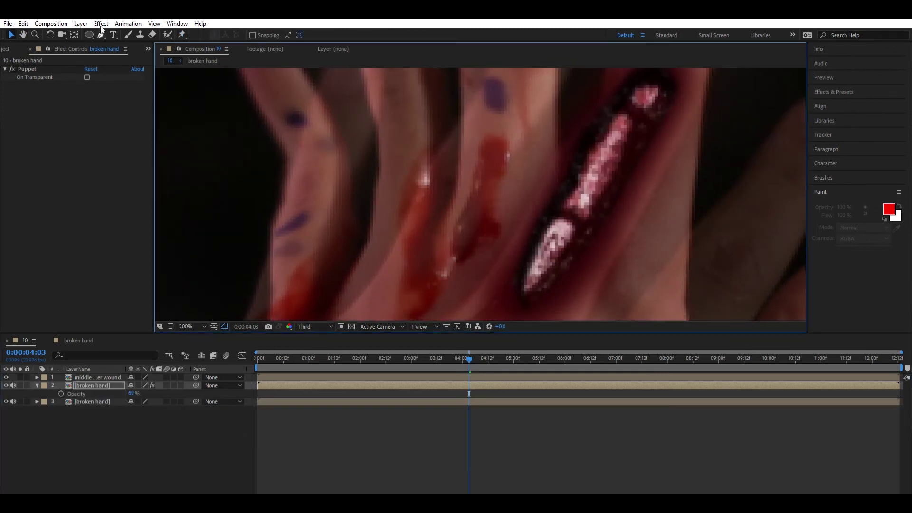
Draw a closed mask around the bent pinkie, undoing stray points and reshaping one vertex
left_click(101, 34)
left_click(279, 207)
left_click(348, 198)
left_click(281, 271)
left_click(361, 147)
left_click(442, 113)
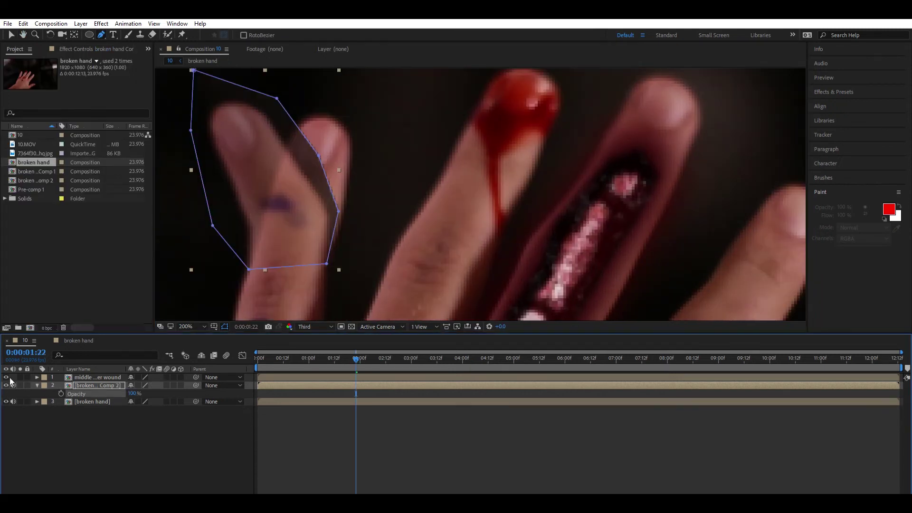
key("ctrl+z")
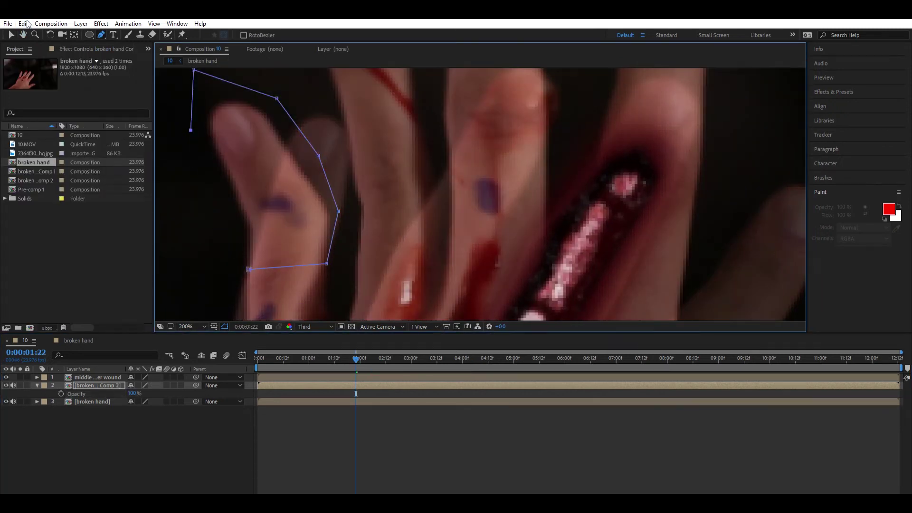
key("ctrl+z")
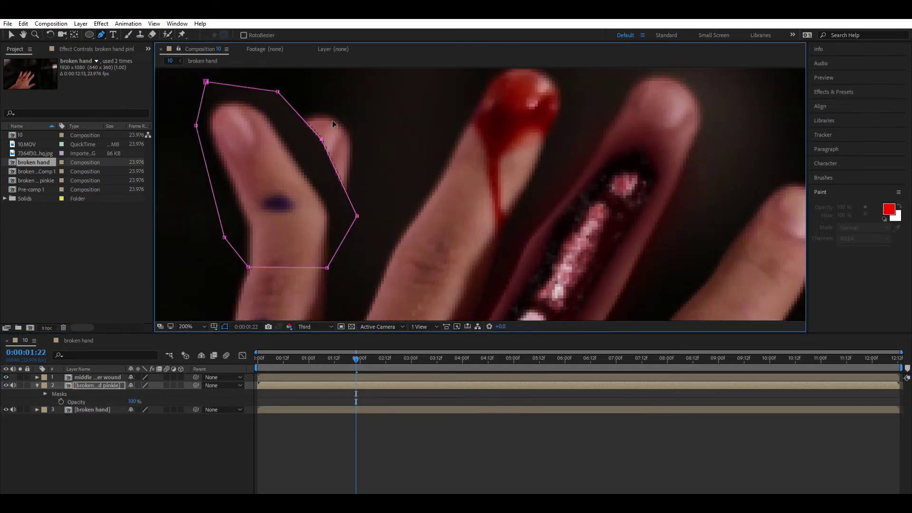
left_click_drag(321, 139, 351, 117)
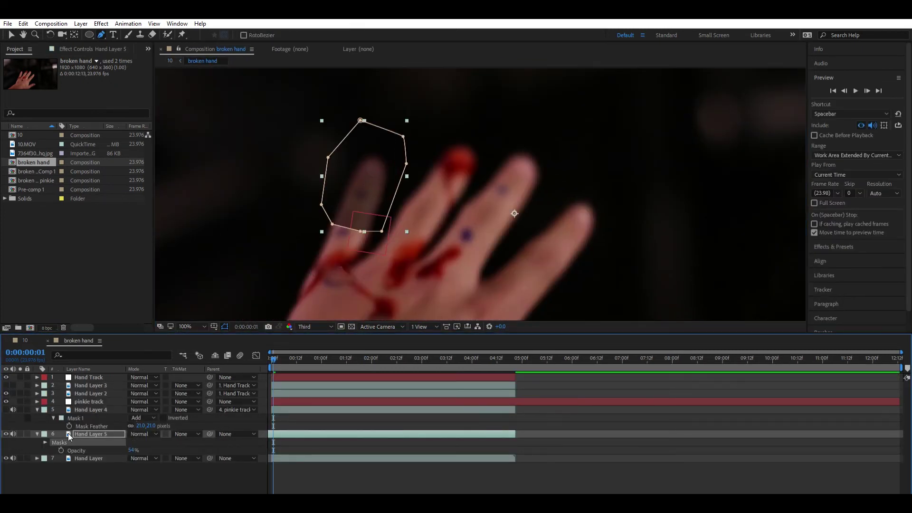
left_click(823, 290)
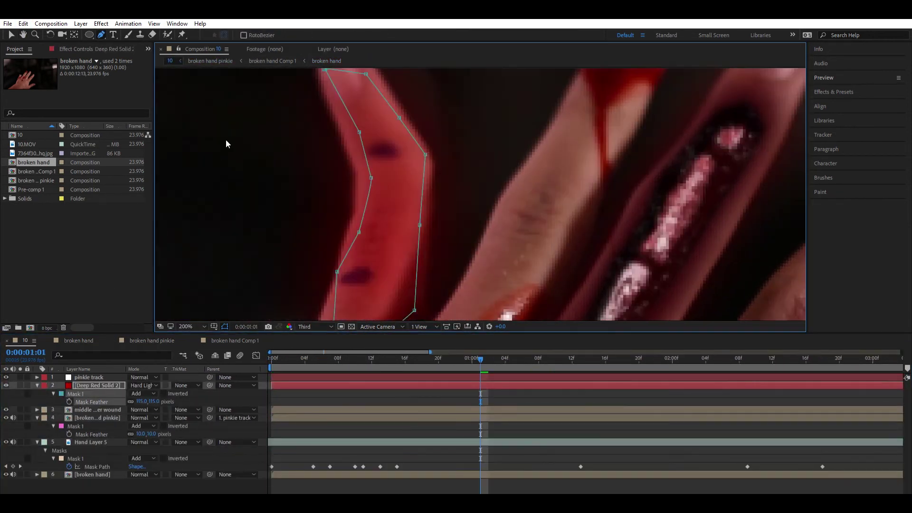
Parent the pinkie solid to the pinkie track layer
left_click_drag(210, 385, 116, 403)
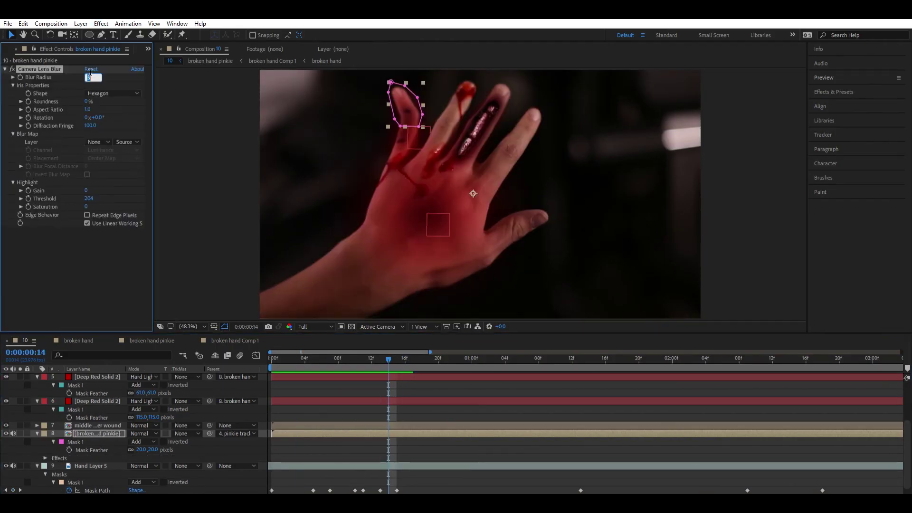
Set the pinkie's Camera Lens Blur radius to 0, preview, and select the middle finger wound at one second
type("0")
left_click(607, 424)
key("space")
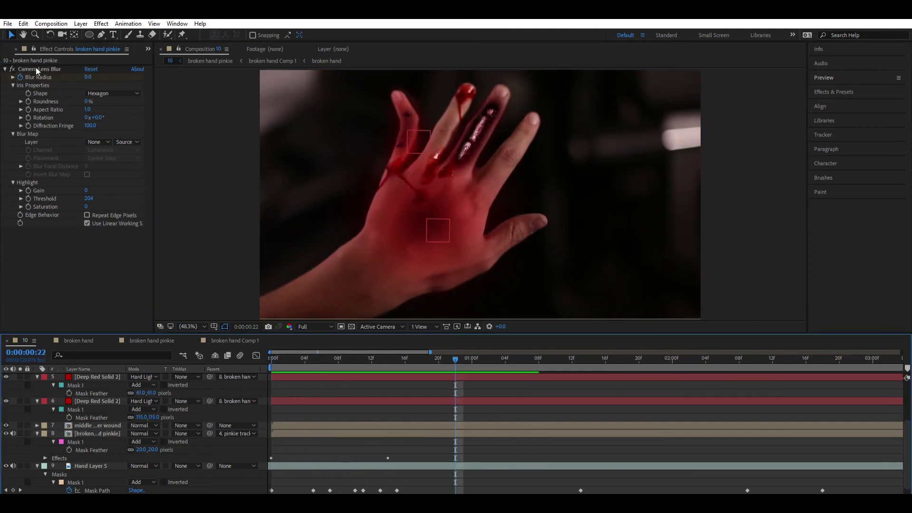
left_click(89, 416)
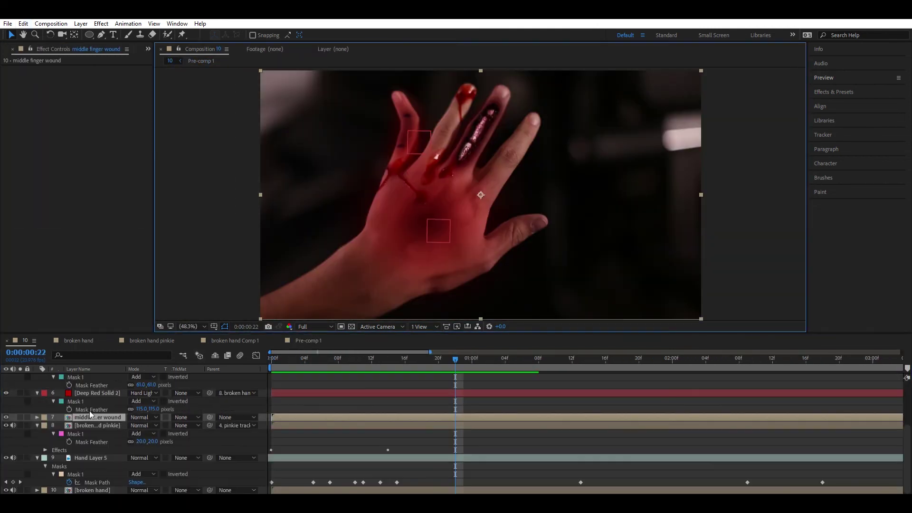
left_click_drag(352, 357, 472, 361)
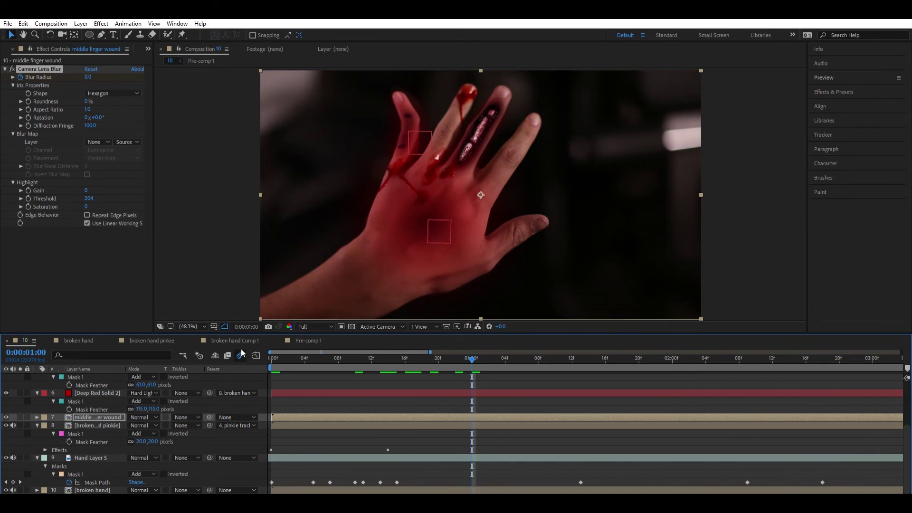